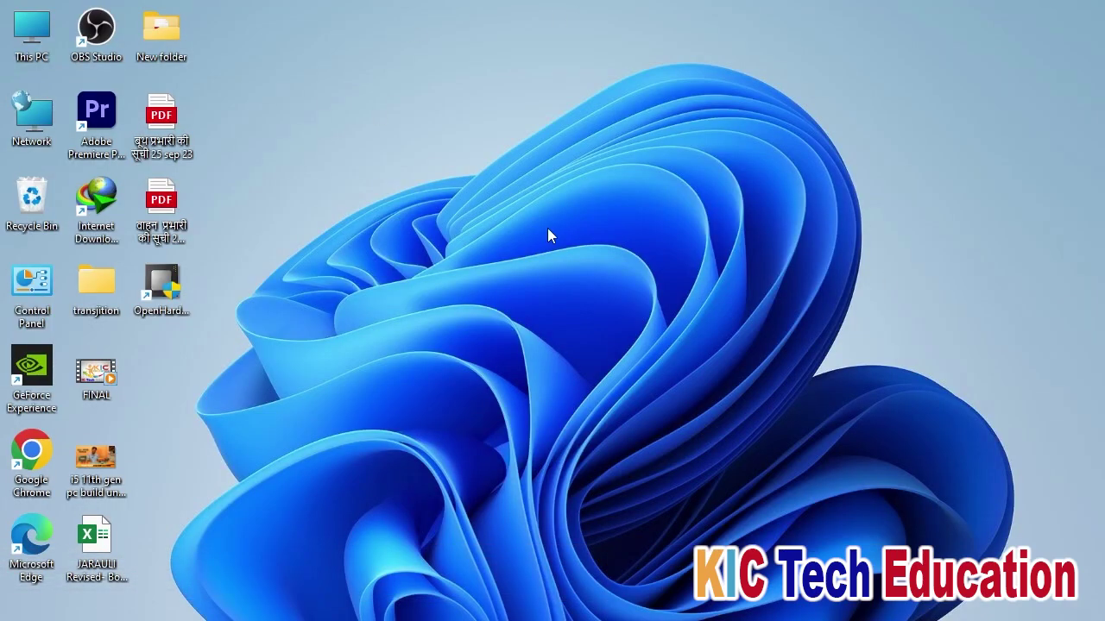
Open the Windows Temp folder by running "temp", granting permission to access it
key("super+r")
key("BackSpace")
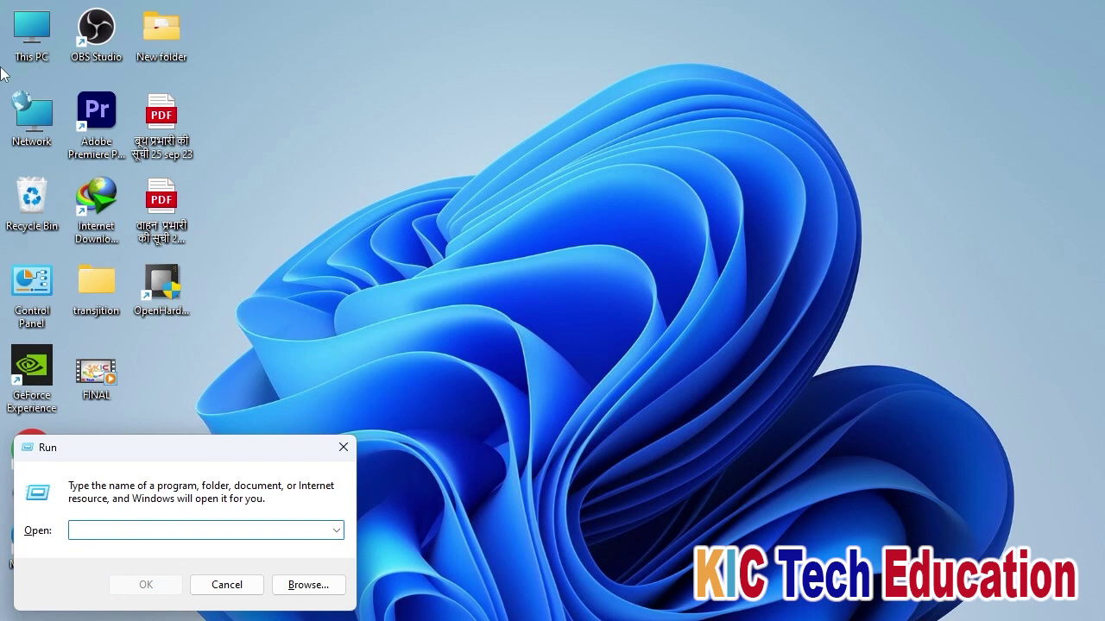
type("te")
key("Return")
left_click(615, 344)
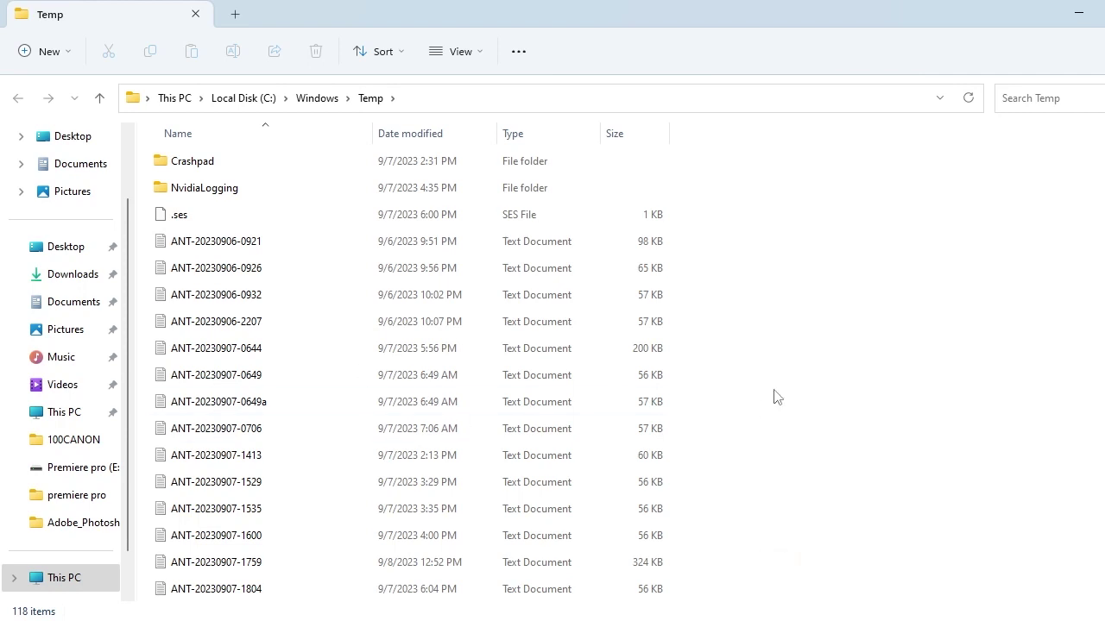
Permanently delete everything in the Windows Temp folder, skipping all files in use, and close the folder
key("ctrl+a")
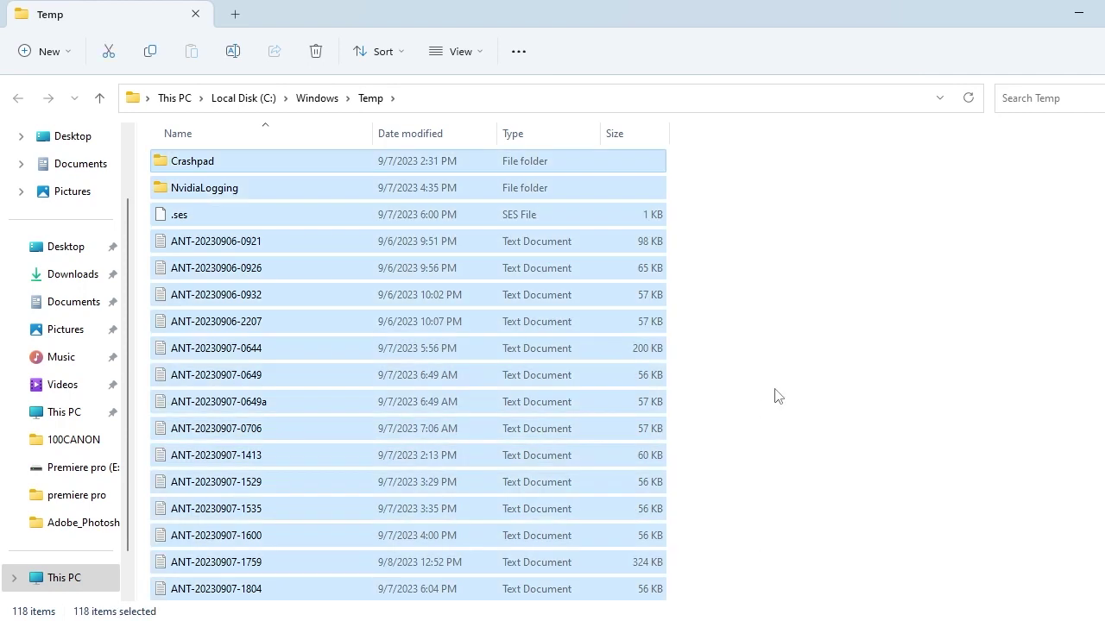
key("shift+Delete")
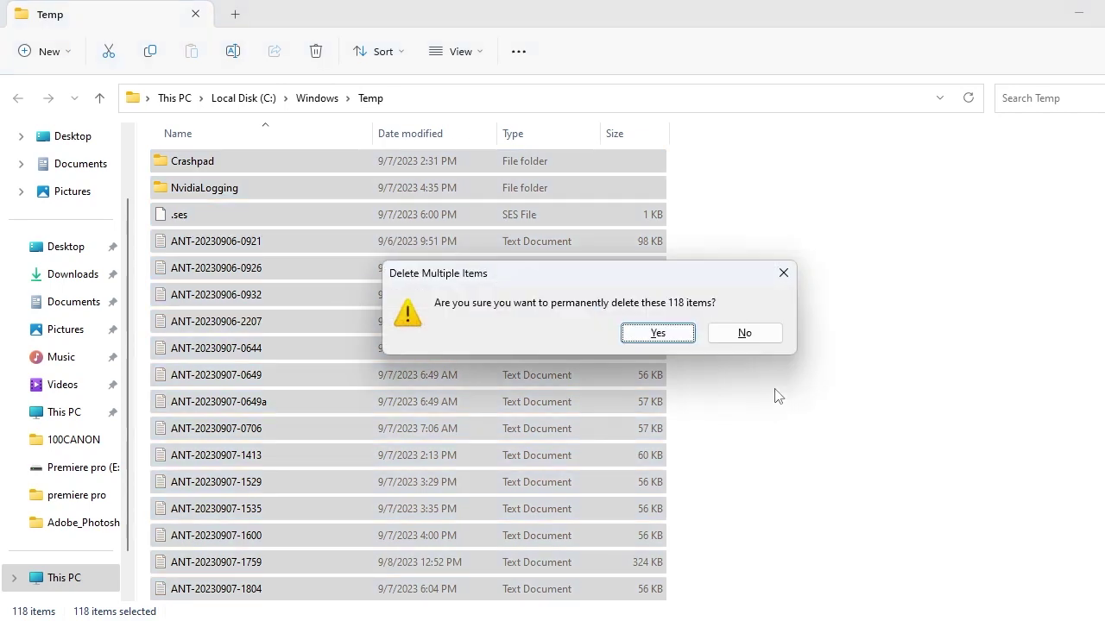
key("Return")
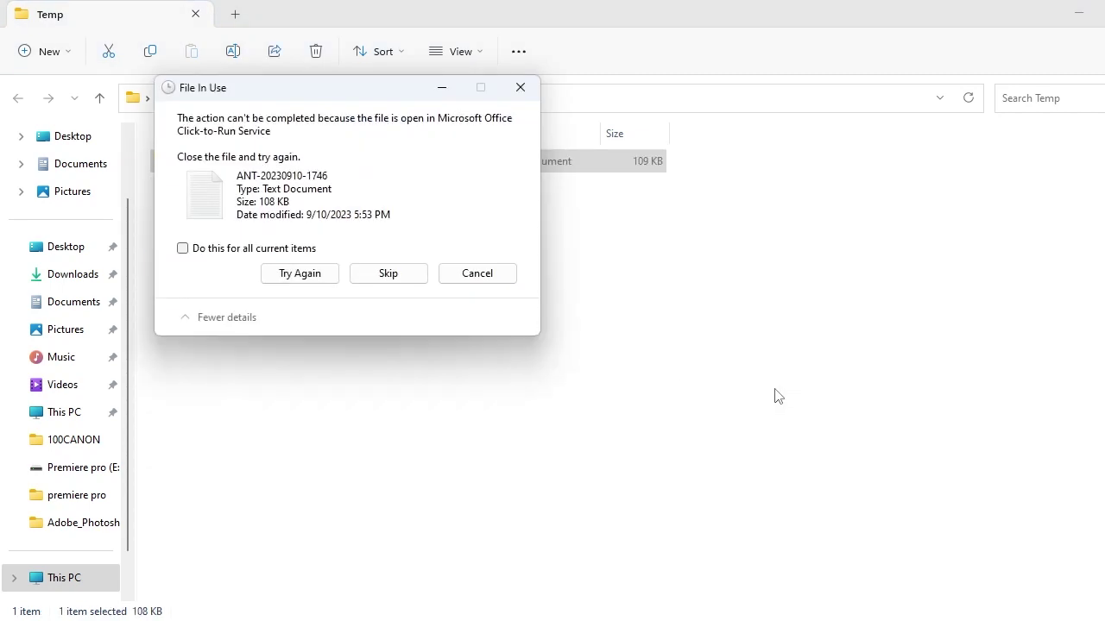
left_click(256, 249)
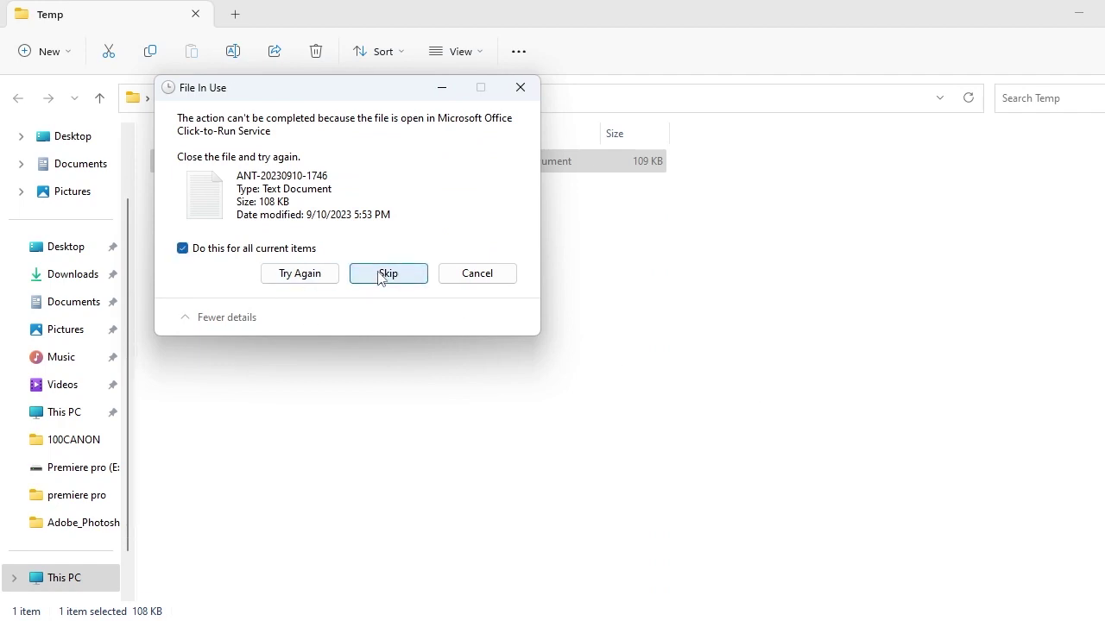
left_click(384, 273)
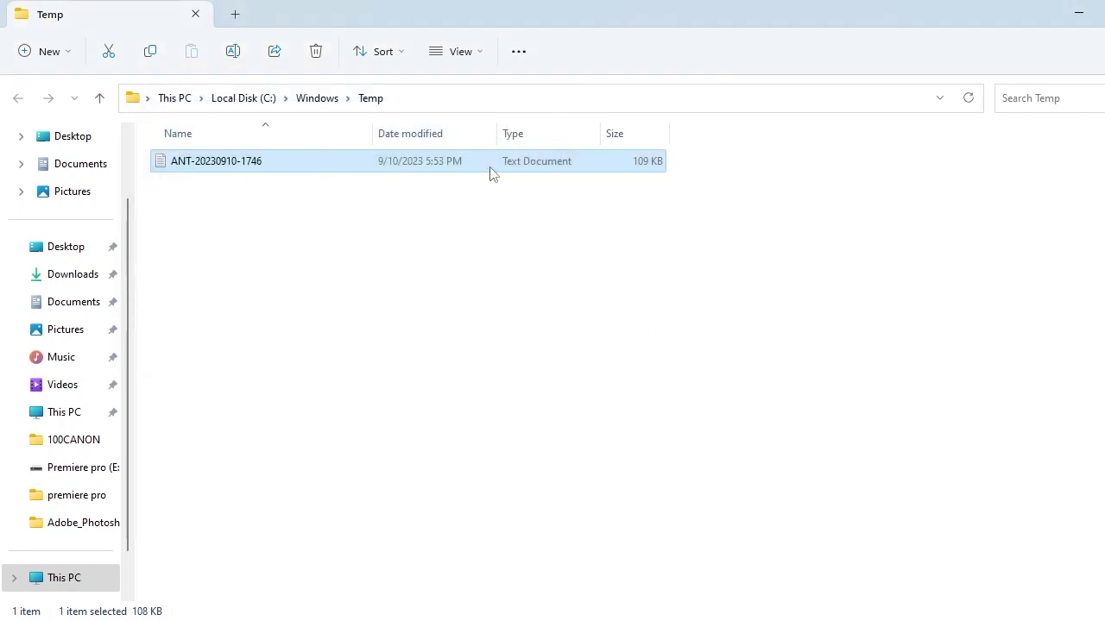
left_click(441, 305)
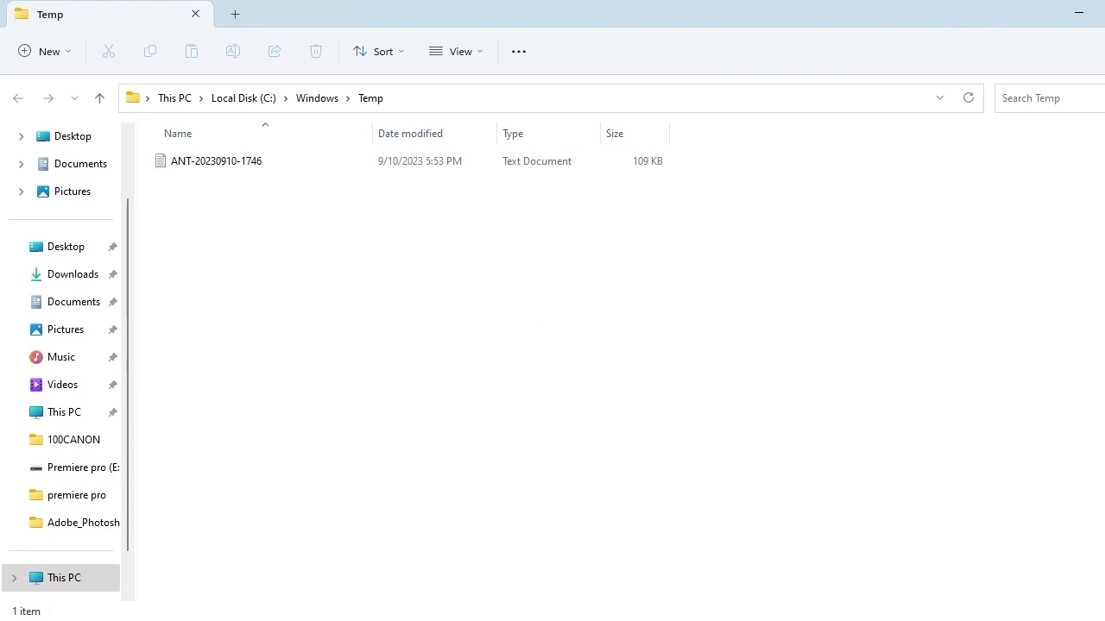
left_click(1103, 12)
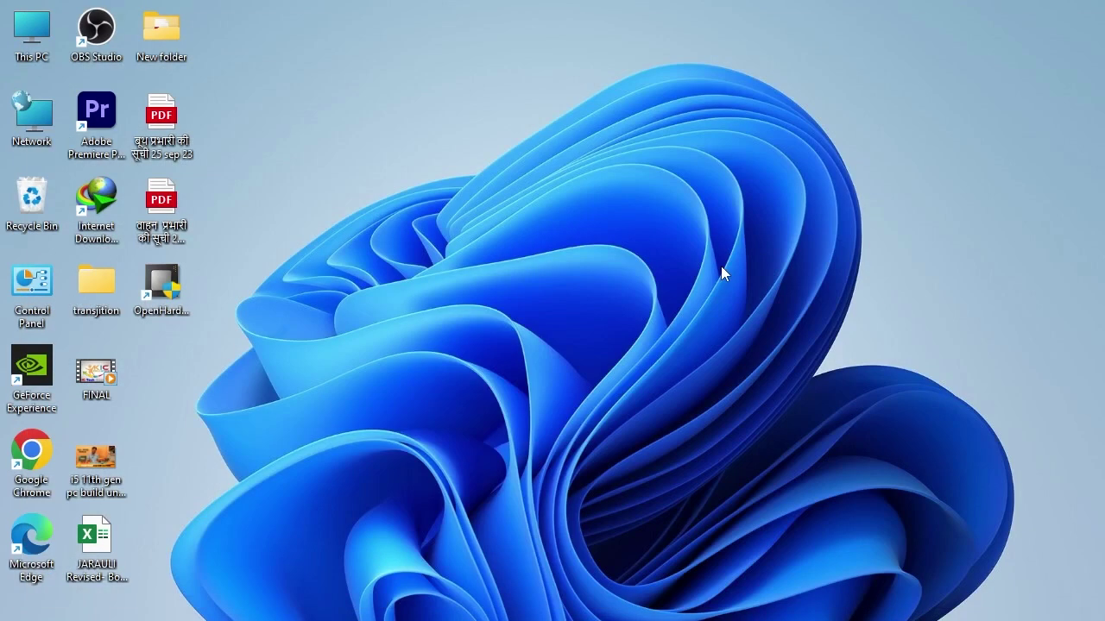
Open the user profile's local Temp folder by running "%temp%"
key("super+r")
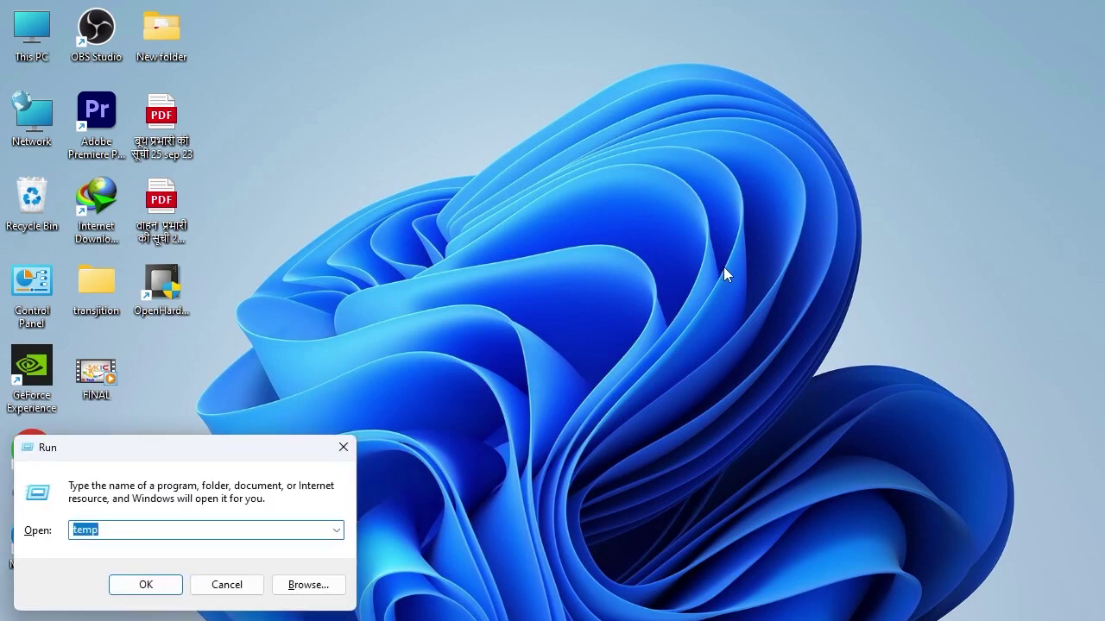
type("%")
key("Return")
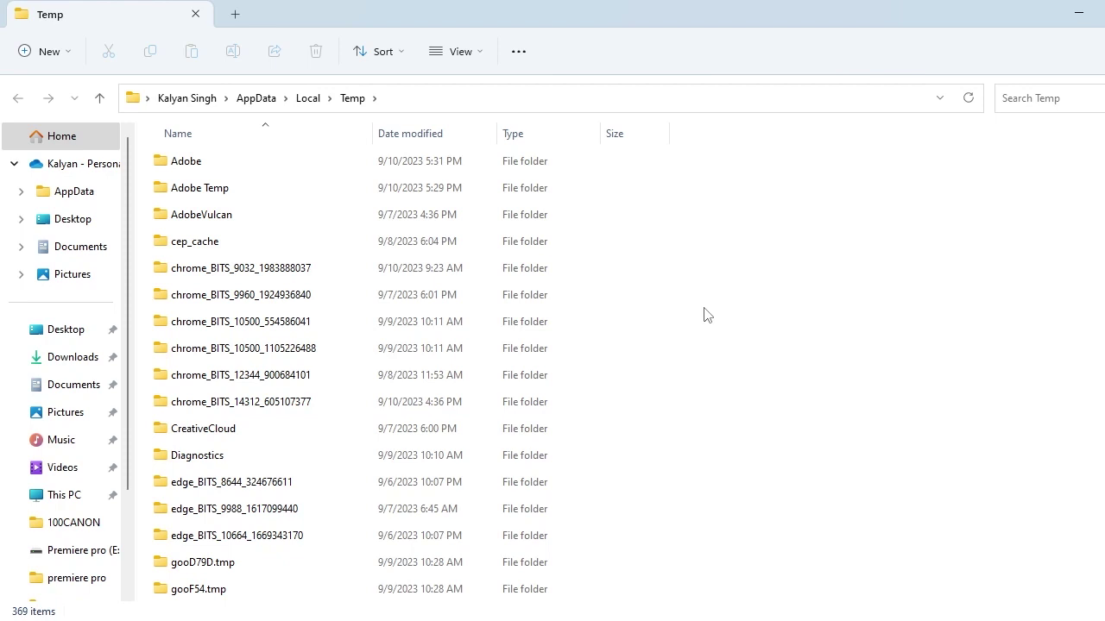
Permanently delete everything in the user's local Temp folder, skipping all files in use, and return to the desktop
key("ctrl+a")
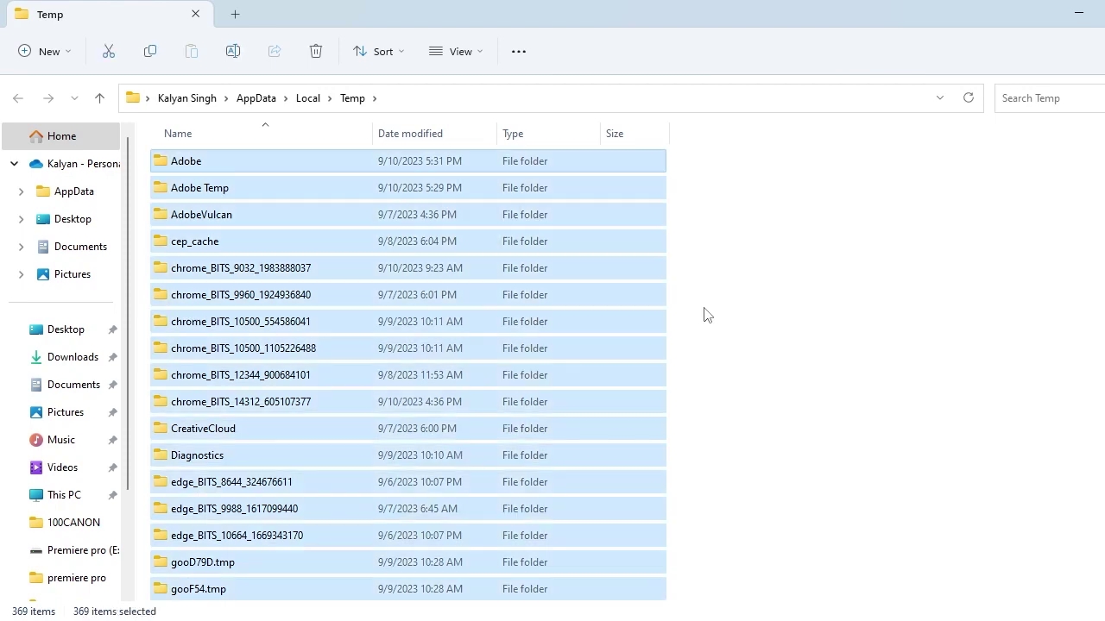
key("shift+Delete")
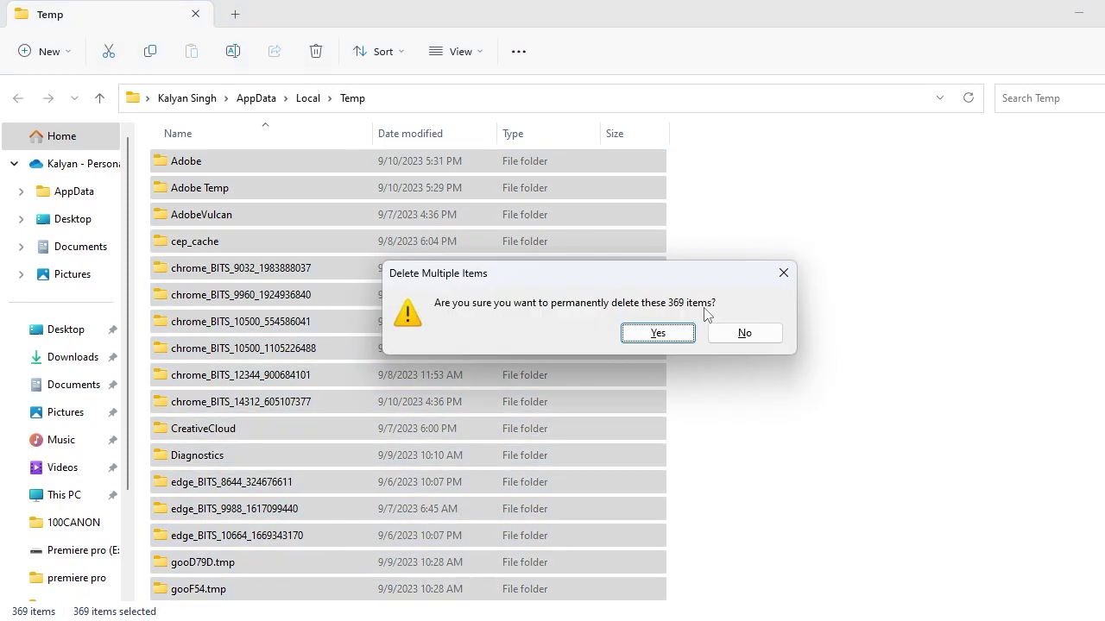
key("Return")
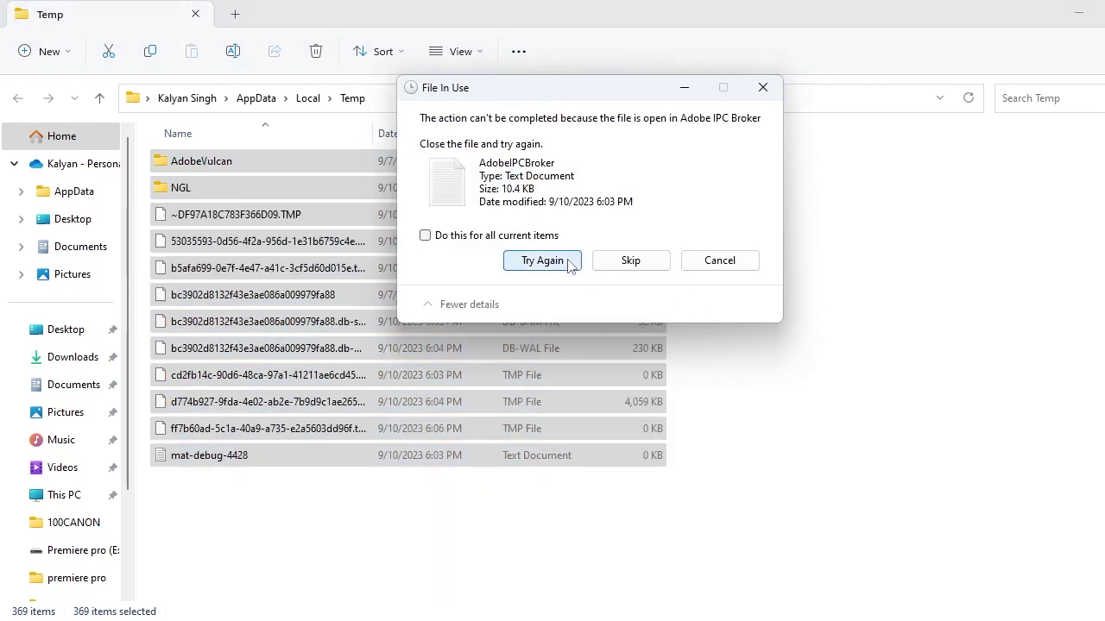
left_click(527, 236)
left_click(562, 261)
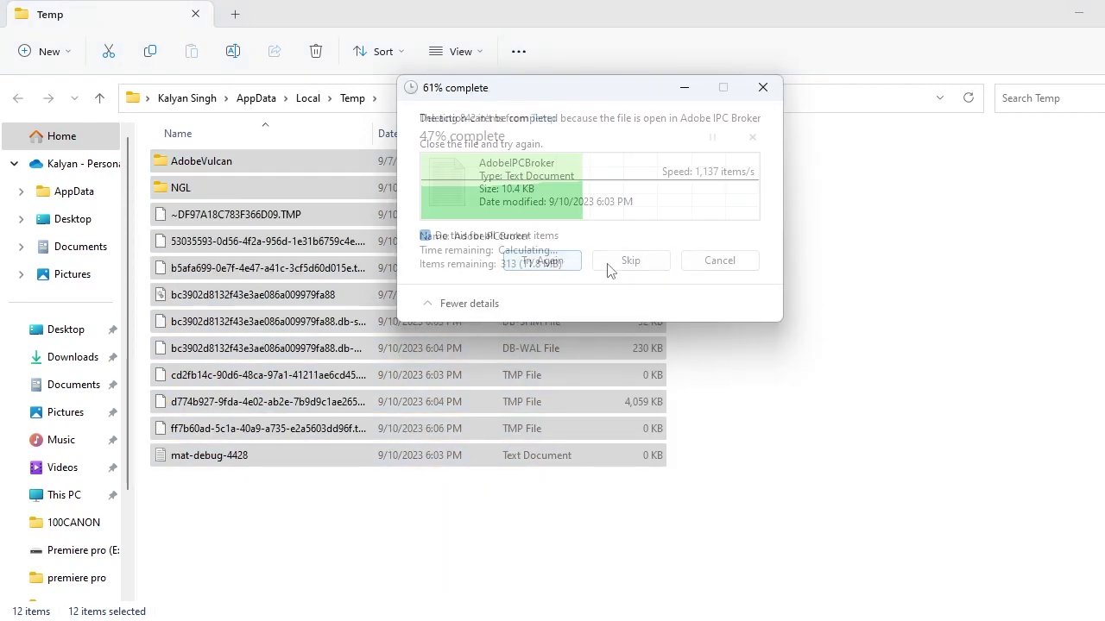
left_click(631, 259)
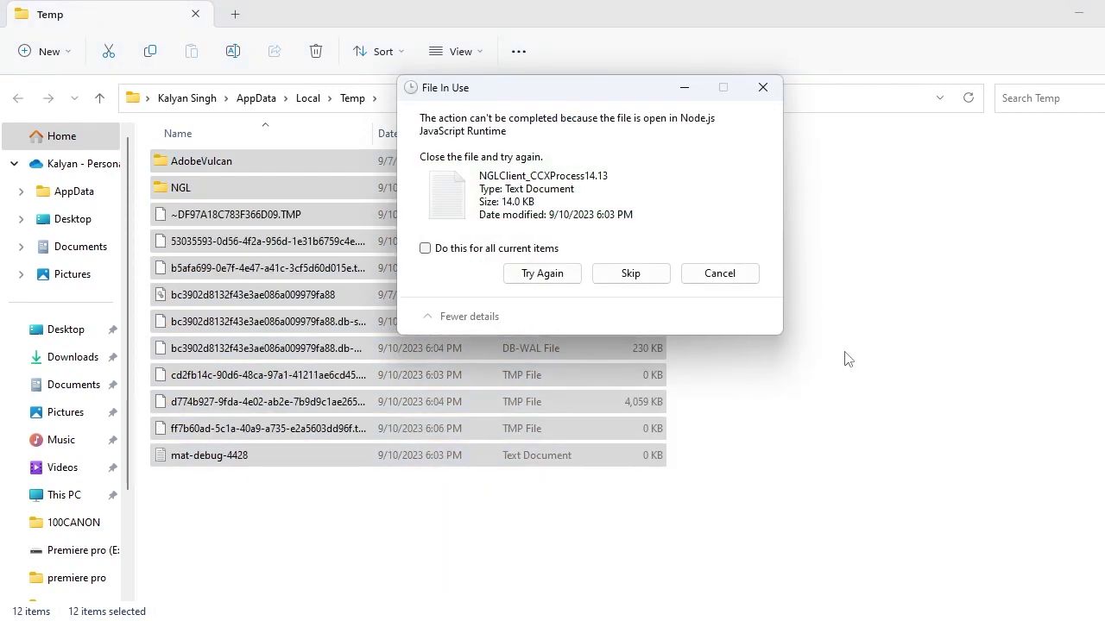
left_click(424, 247)
left_click(649, 275)
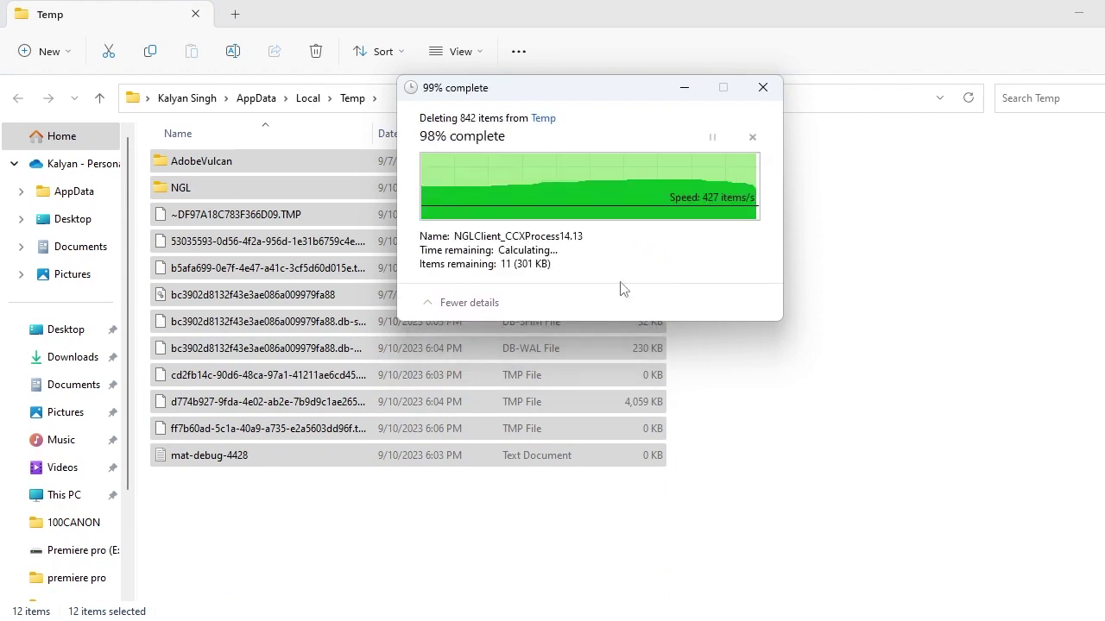
left_click(1080, 291)
key("super+d")
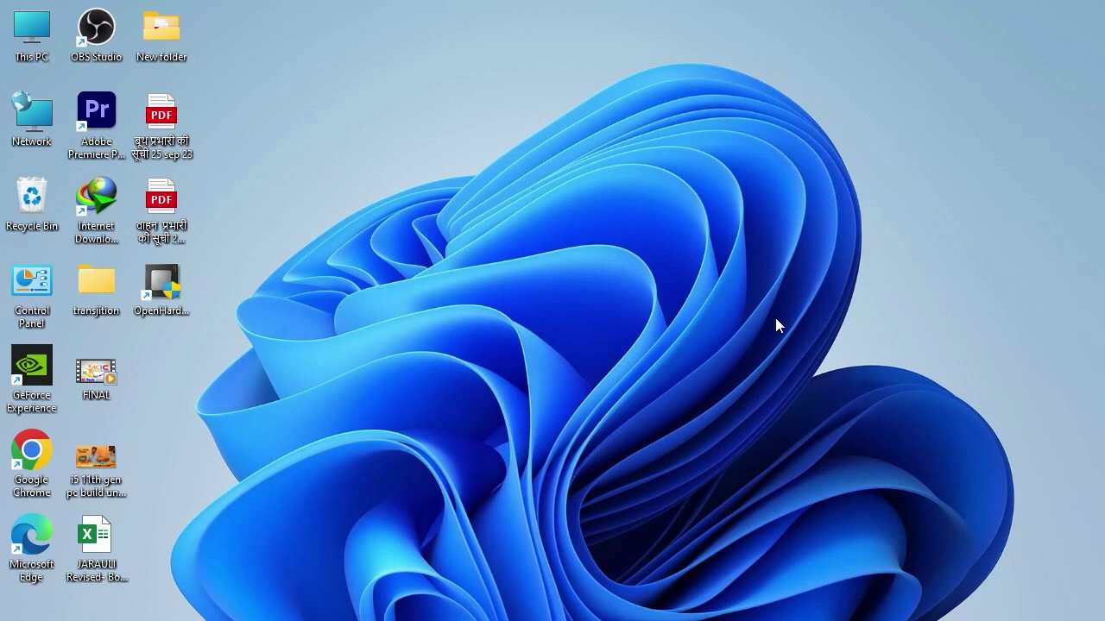
Open the Windows Prefetch folder by running "prefetch", granting permission to access it
key("super+r")
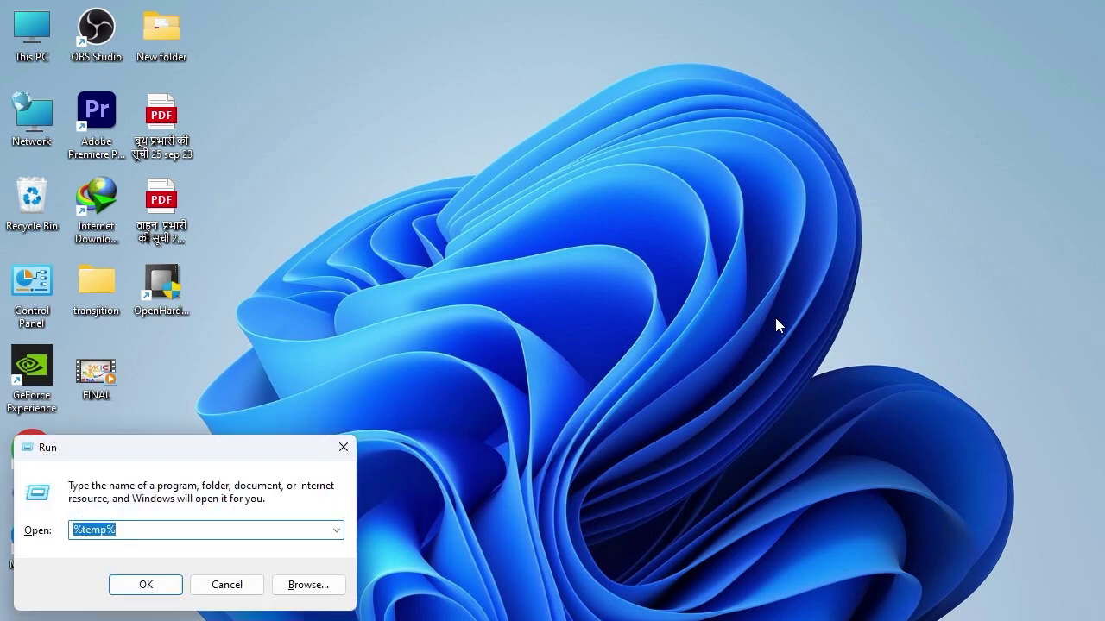
type("pre")
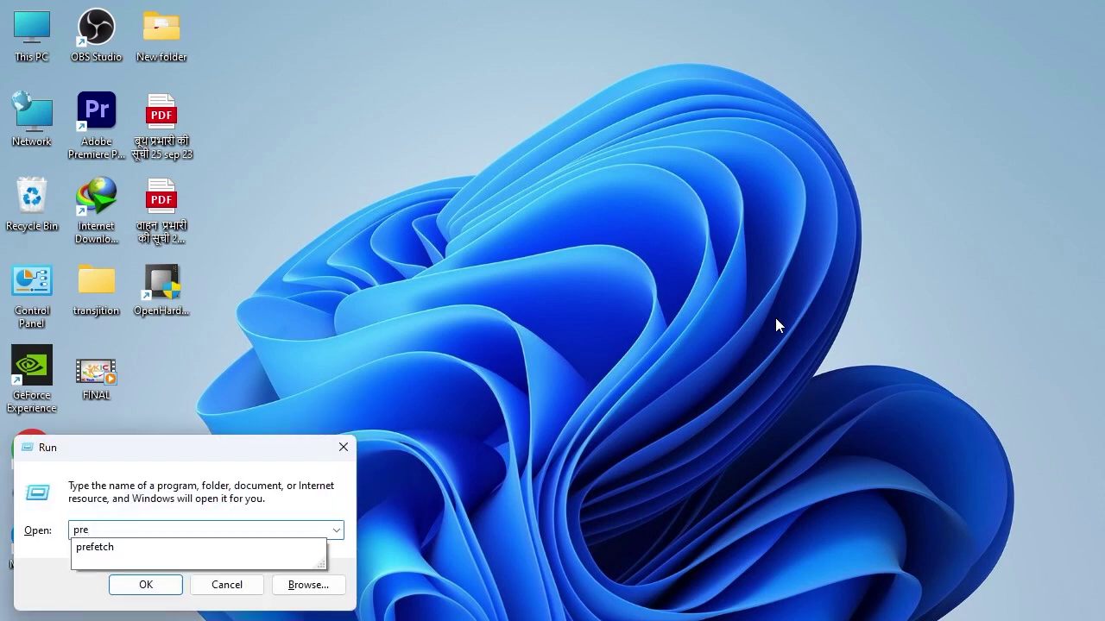
type("fetch")
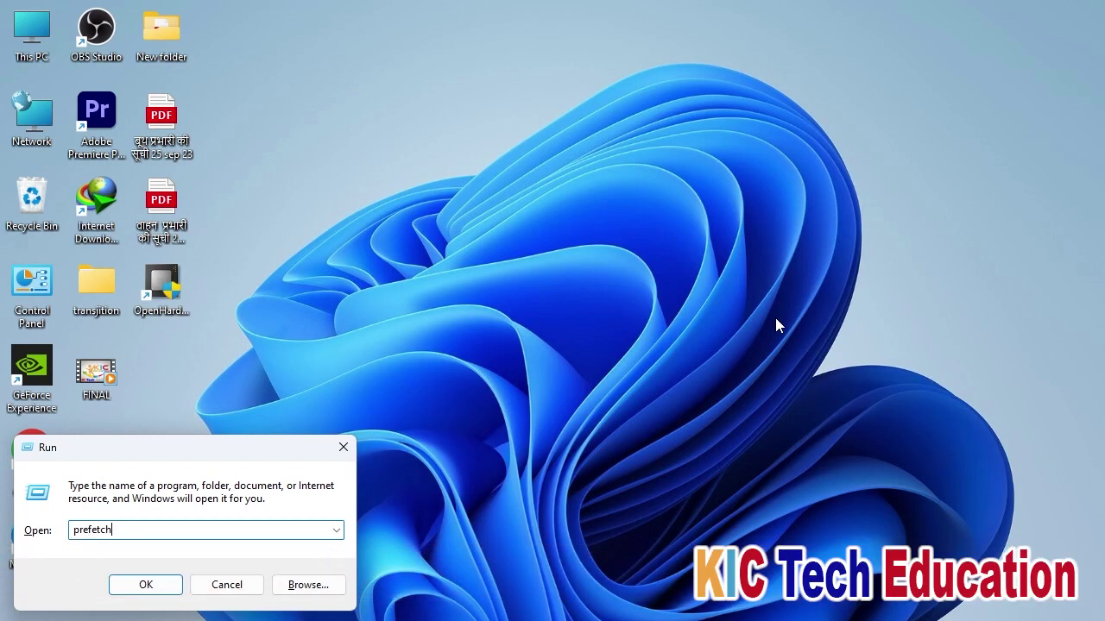
key("Return")
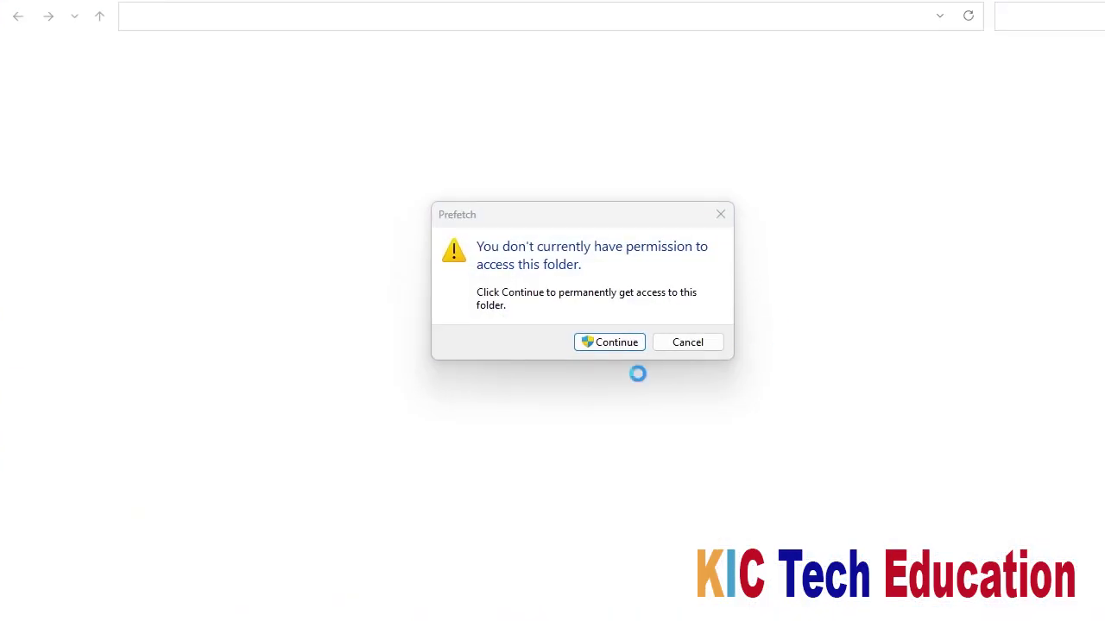
left_click(615, 342)
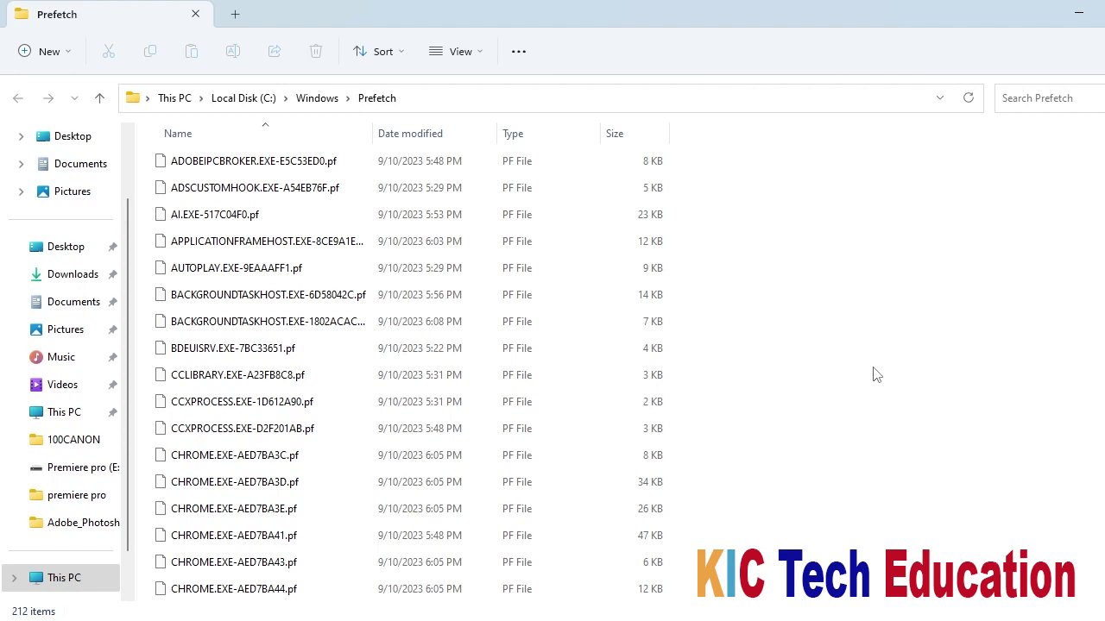
Permanently delete all files in the Prefetch folder and close the folder
key("ctrl+a")
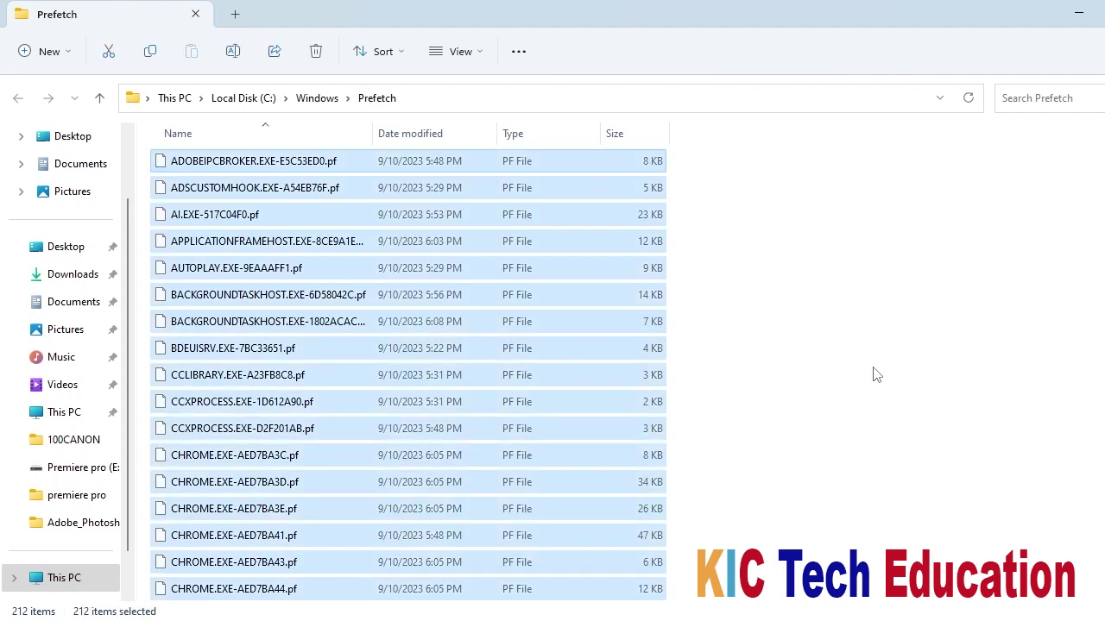
key("shift+Delete")
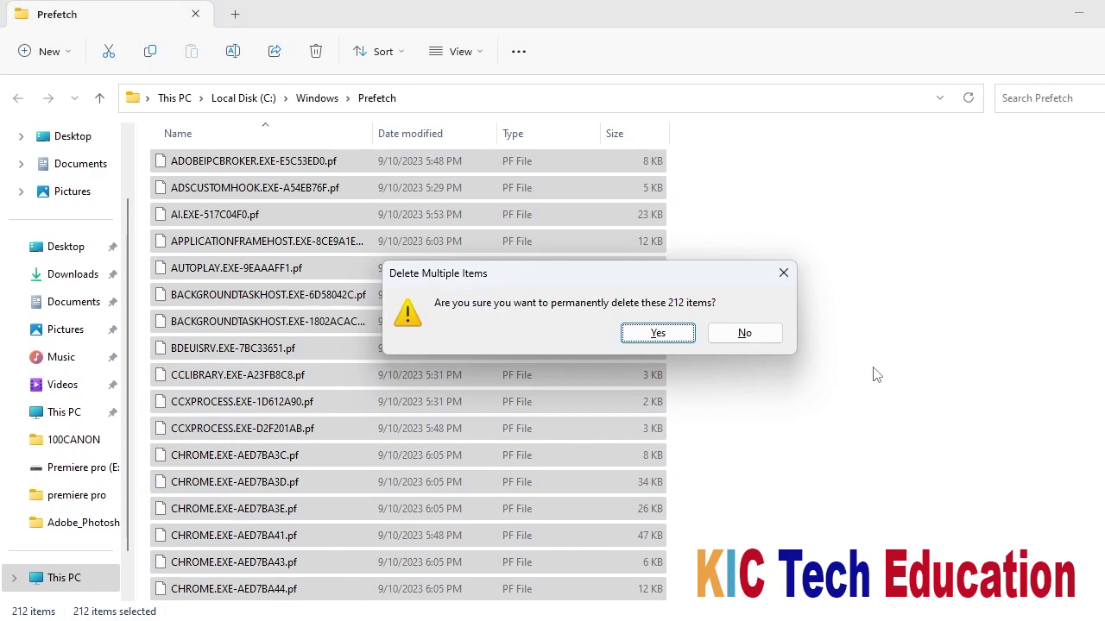
key("Return")
key("alt+F4")
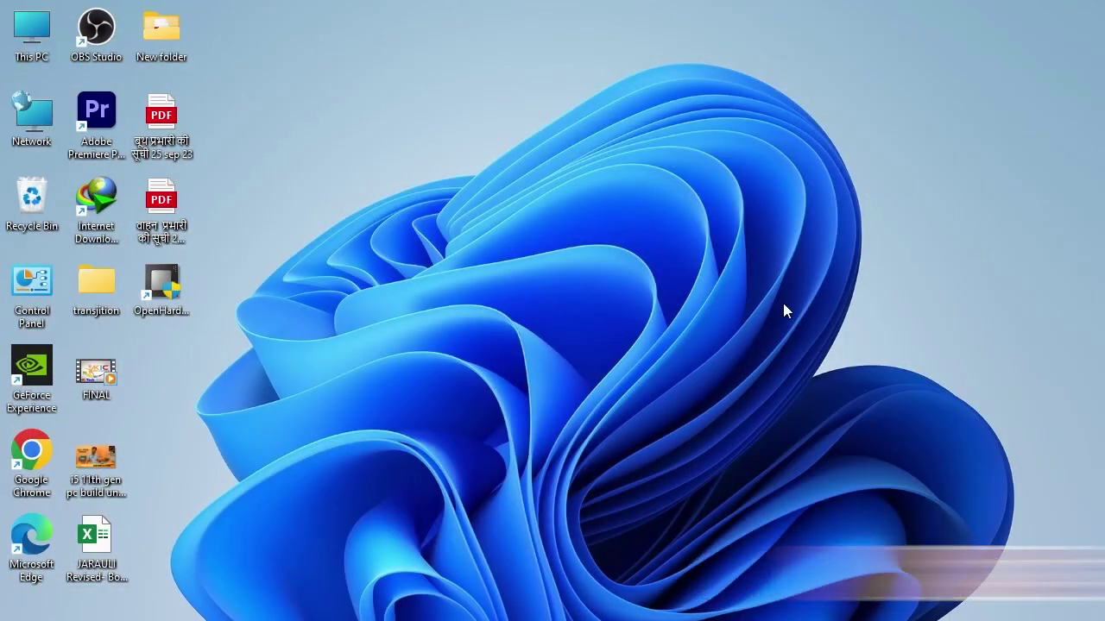
Run "cleanmgr" and start Disk Cleanup for the C: drive
key("super+r")
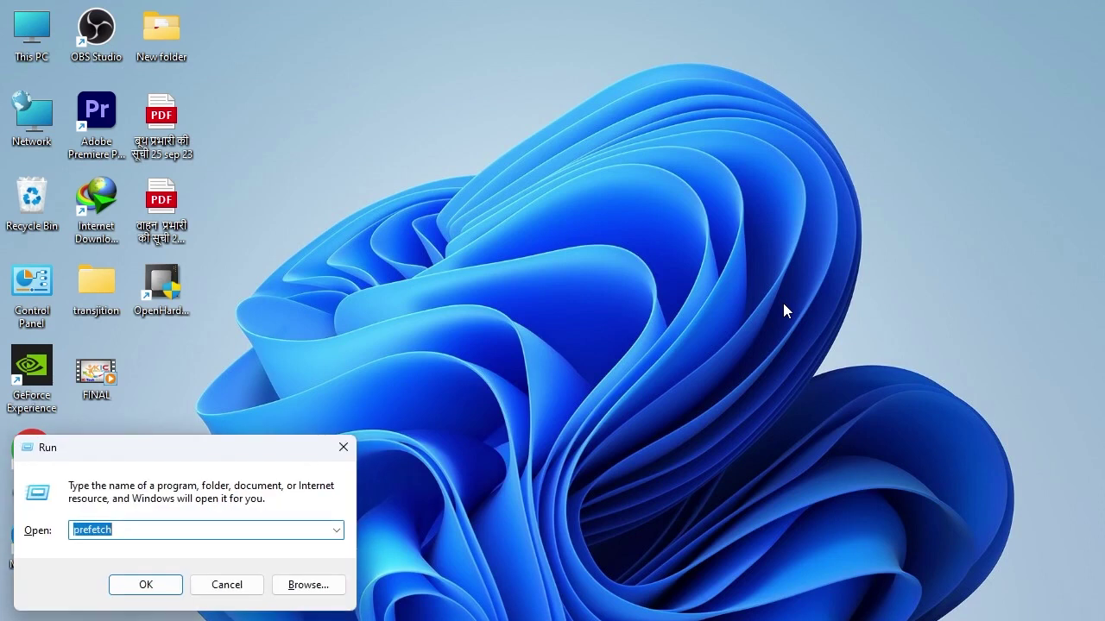
type("cle")
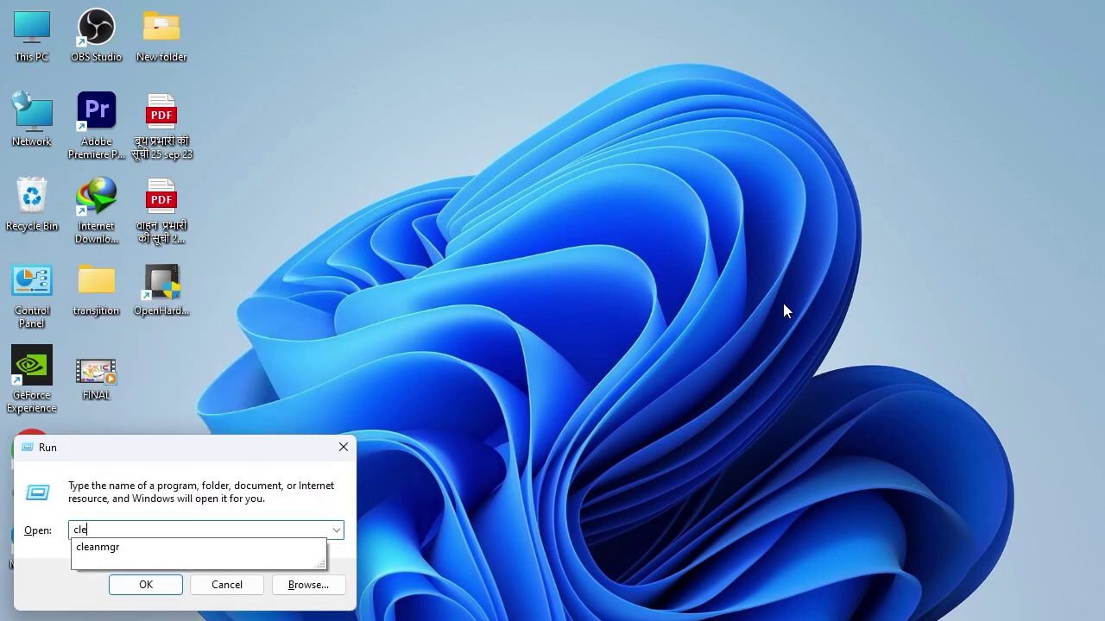
key("Down")
key("Return")
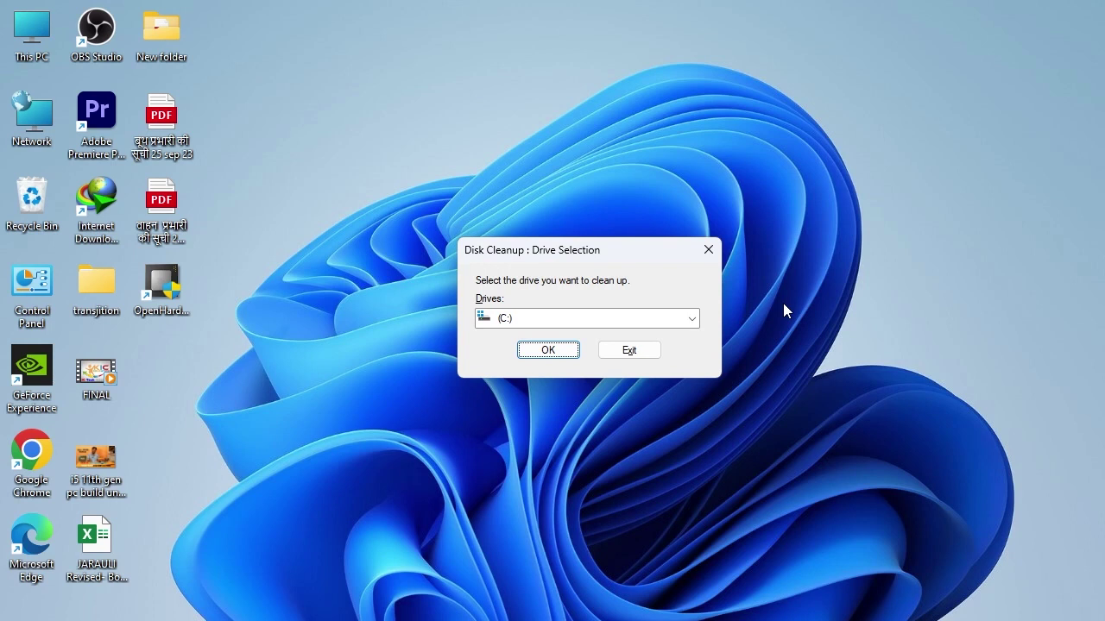
left_click(629, 320)
left_click(511, 338)
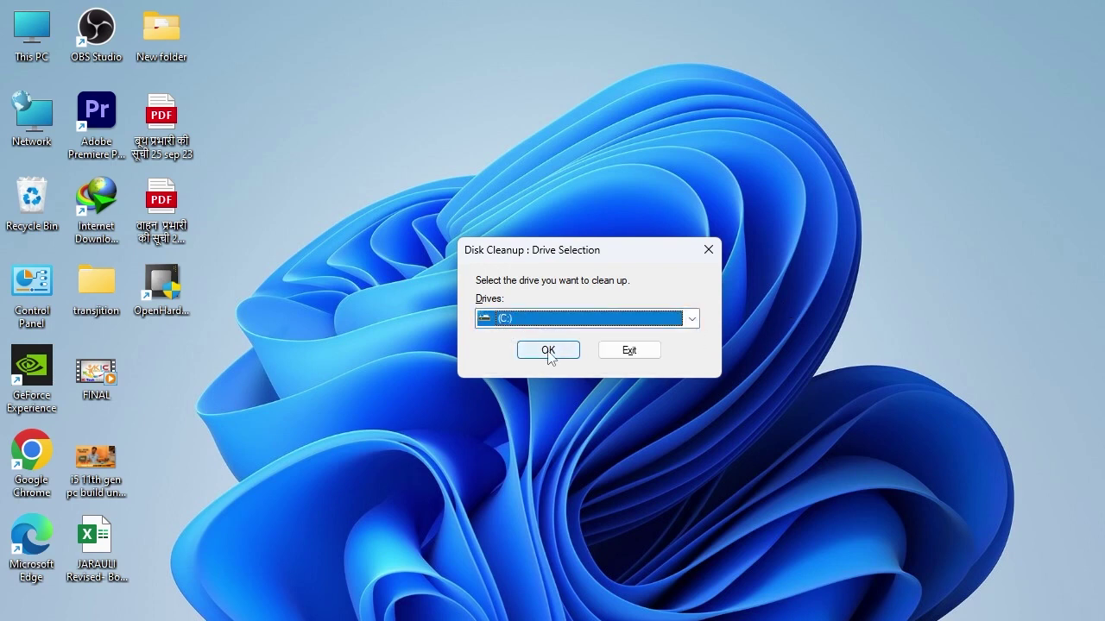
left_click(548, 350)
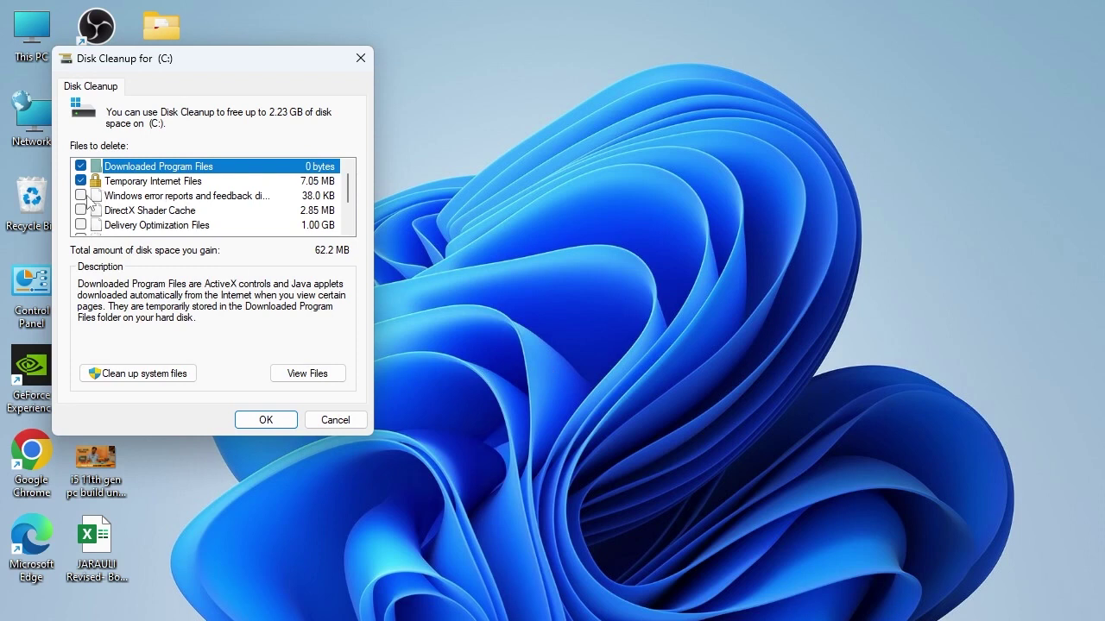
Mark the remaining file categories, including Windows error reports, DirectX Shader Cache and Delivery Optimization Files, and permanently delete all marked files
left_click(80, 211)
scroll(83, 207, "down", 1)
left_click(81, 181)
left_click(80, 196)
left_click(80, 211)
scroll(122, 200, "up", 1)
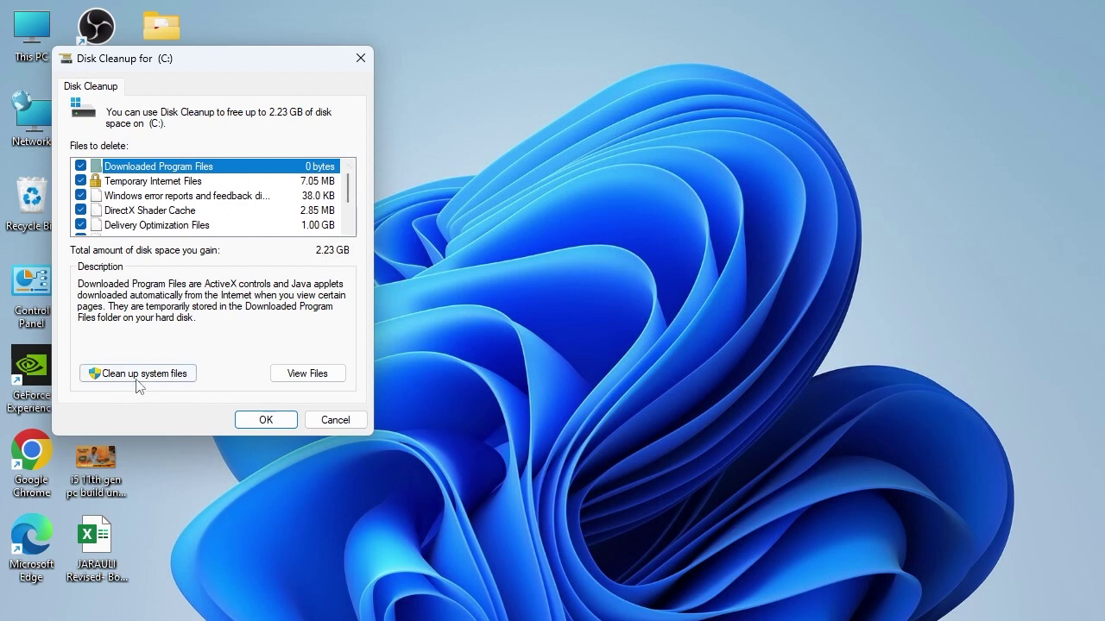
left_click(259, 419)
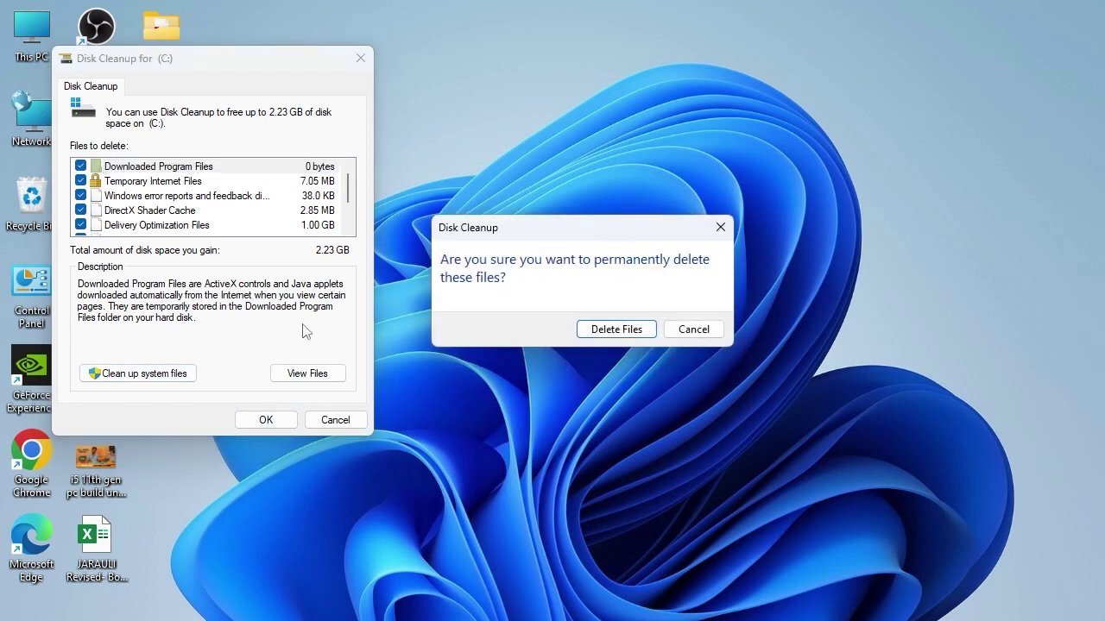
left_click(634, 333)
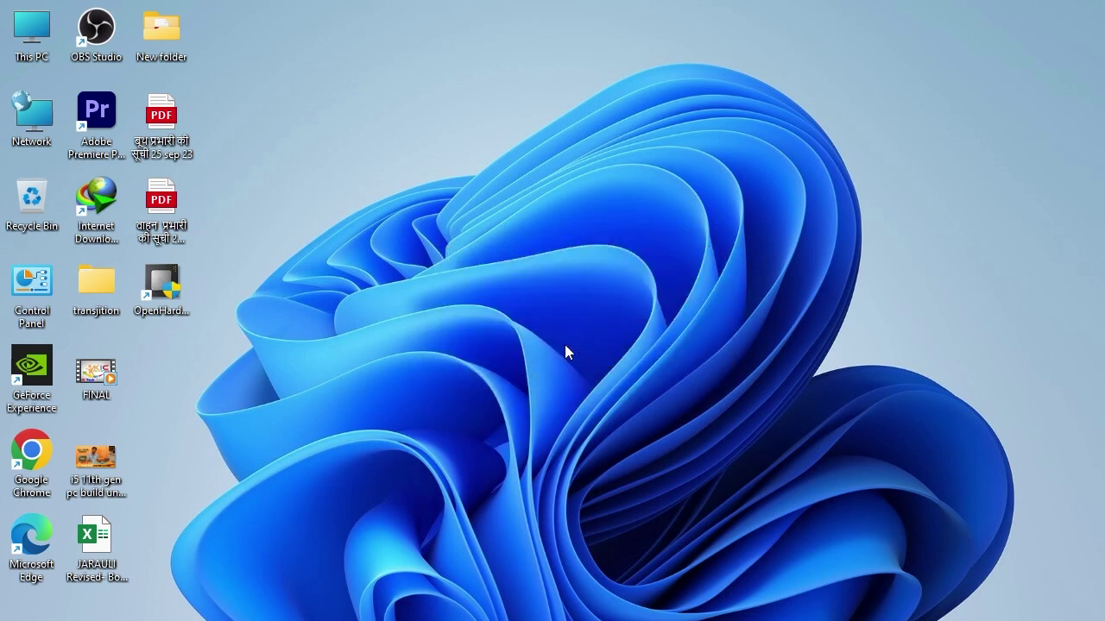
Open the Recycle Bin from the desktop to check for leftover deleted items
double_click(26, 200)
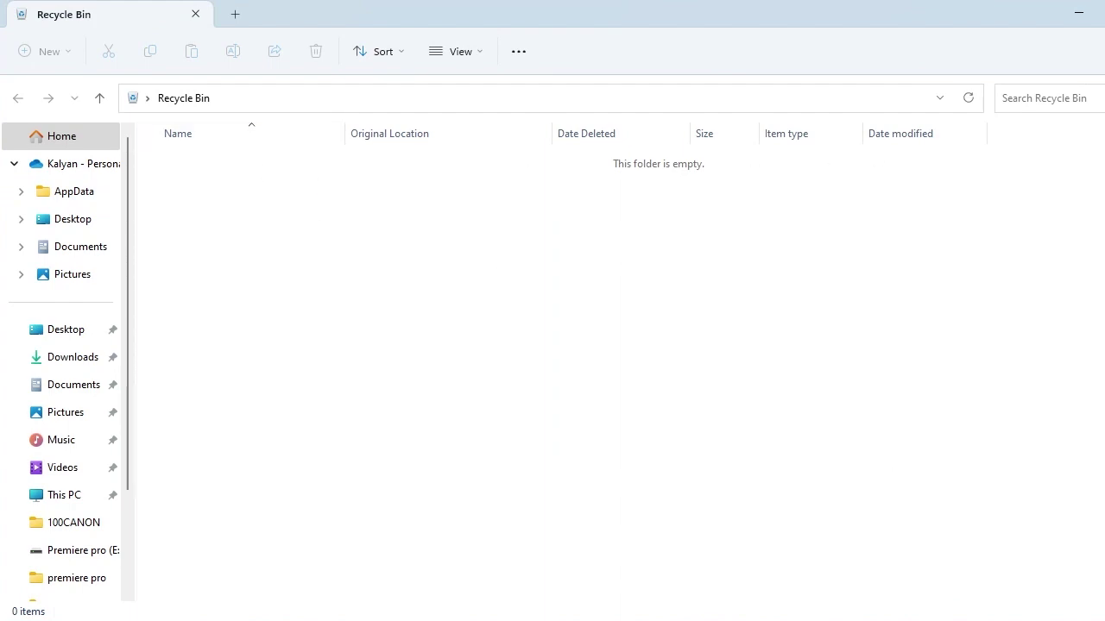
Minimize the Recycle Bin window and run "msconfig" to open System Configuration
left_click(1079, 14)
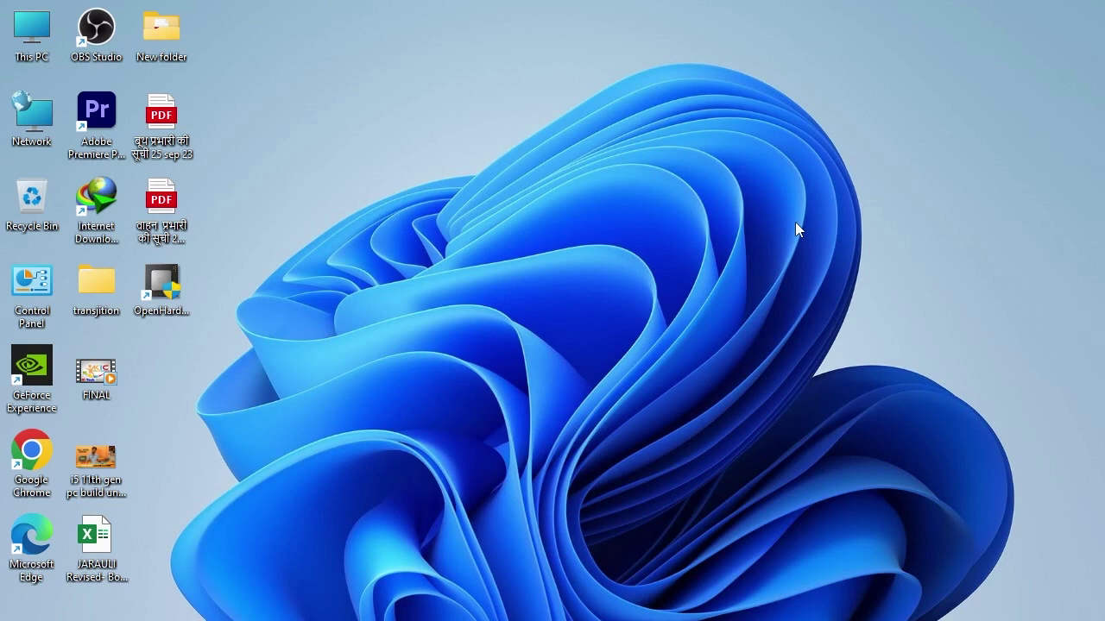
key("super+r")
type("msconfig")
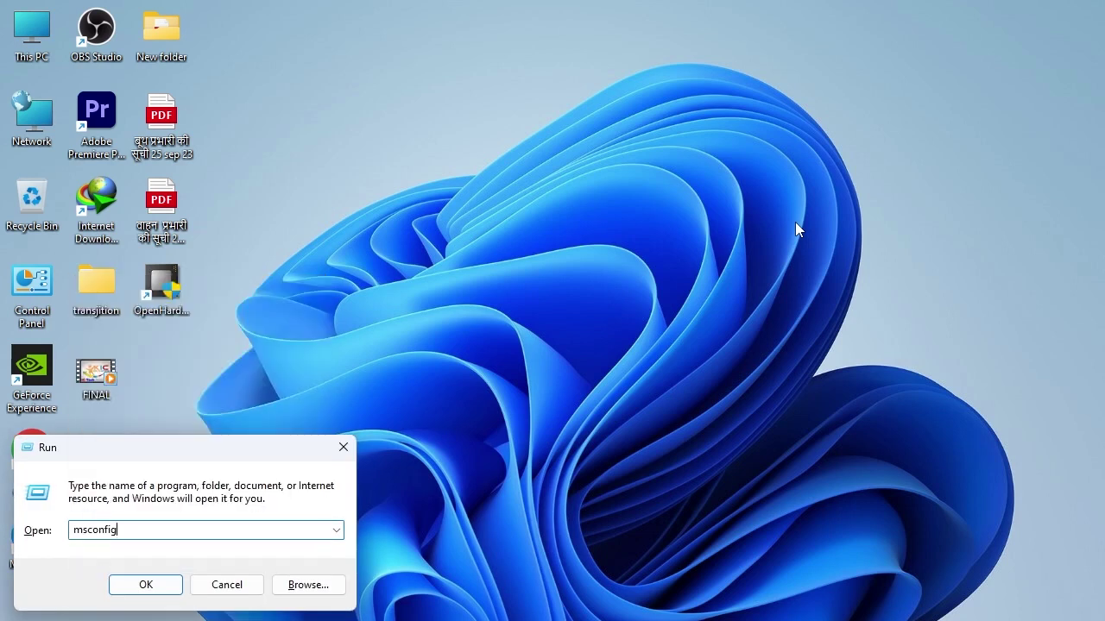
key("Return")
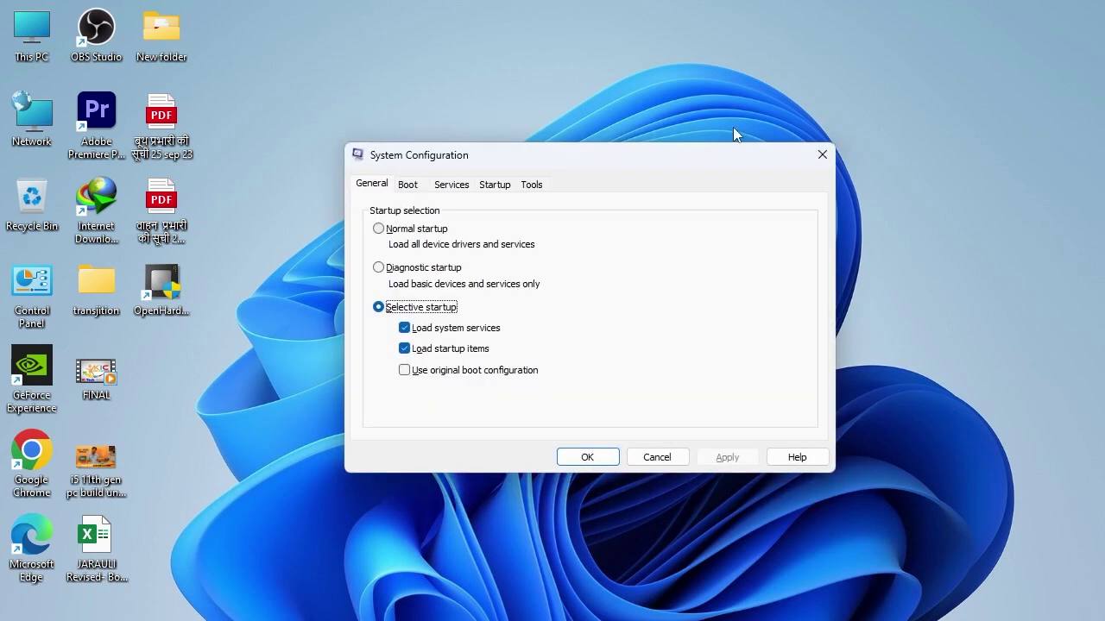
In the advanced boot options for Windows 11, set the number of processors to 6
left_click(416, 190)
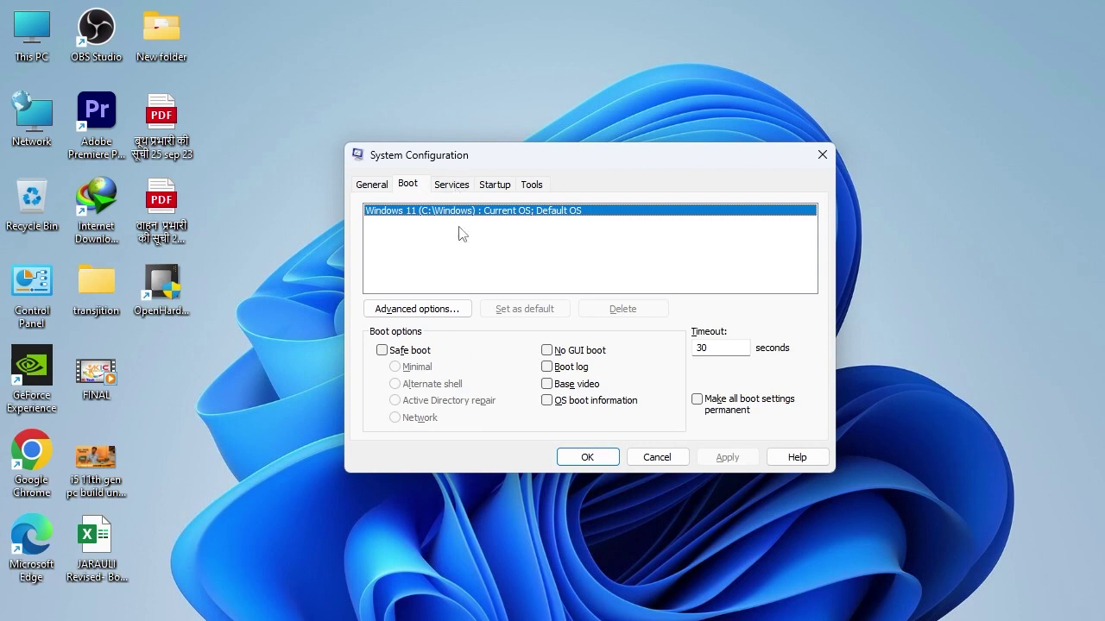
left_click(420, 310)
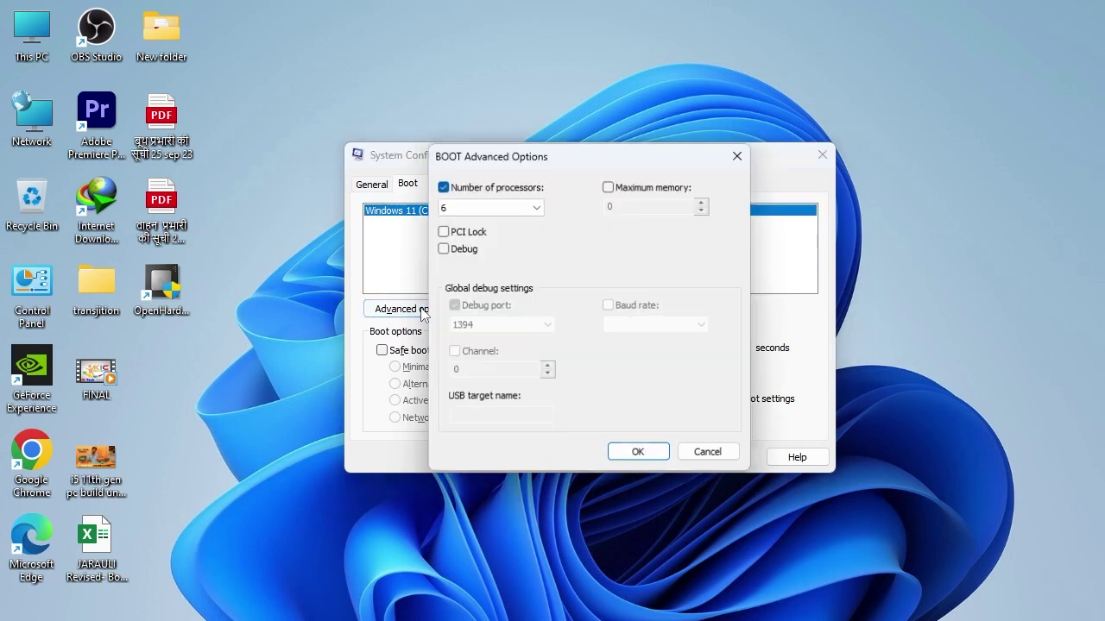
left_click(481, 210)
left_click(456, 220)
left_click(458, 210)
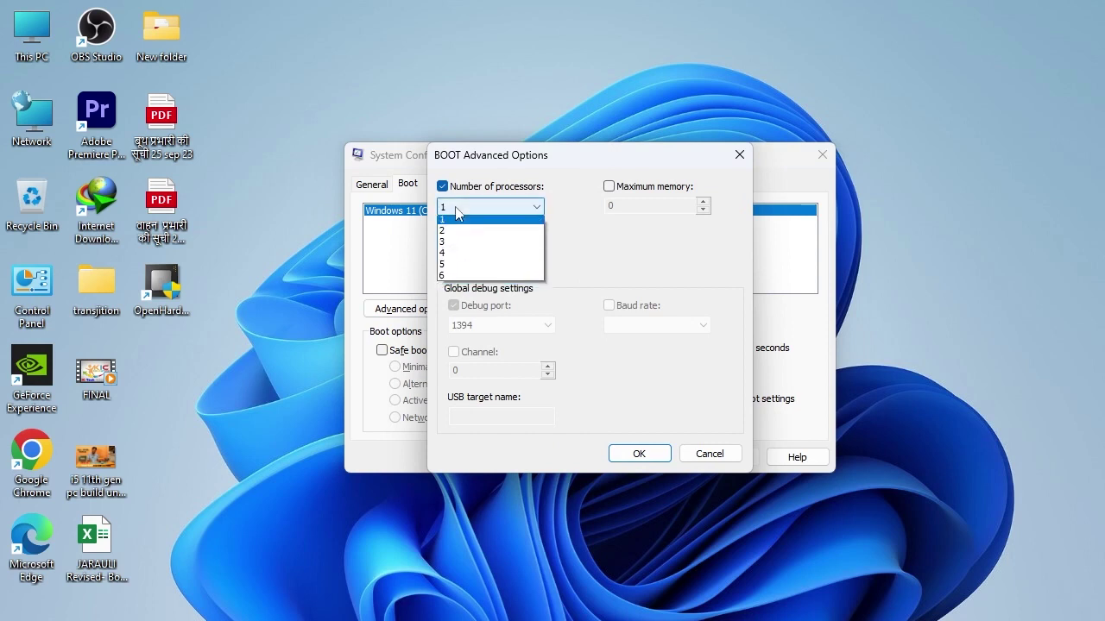
left_click(450, 276)
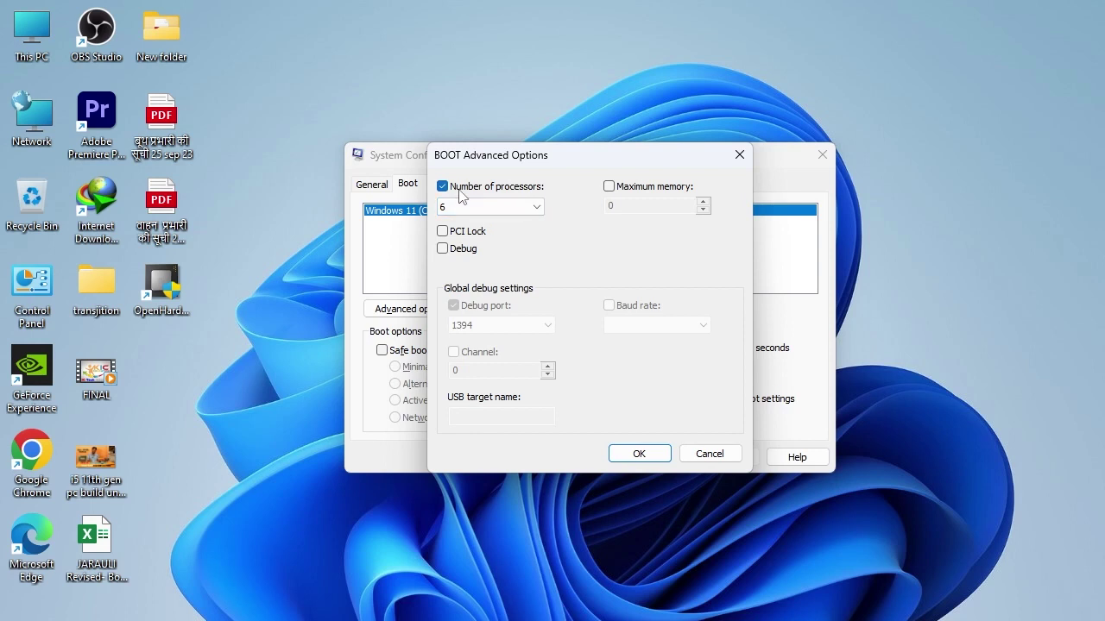
left_click(492, 210)
left_click(478, 279)
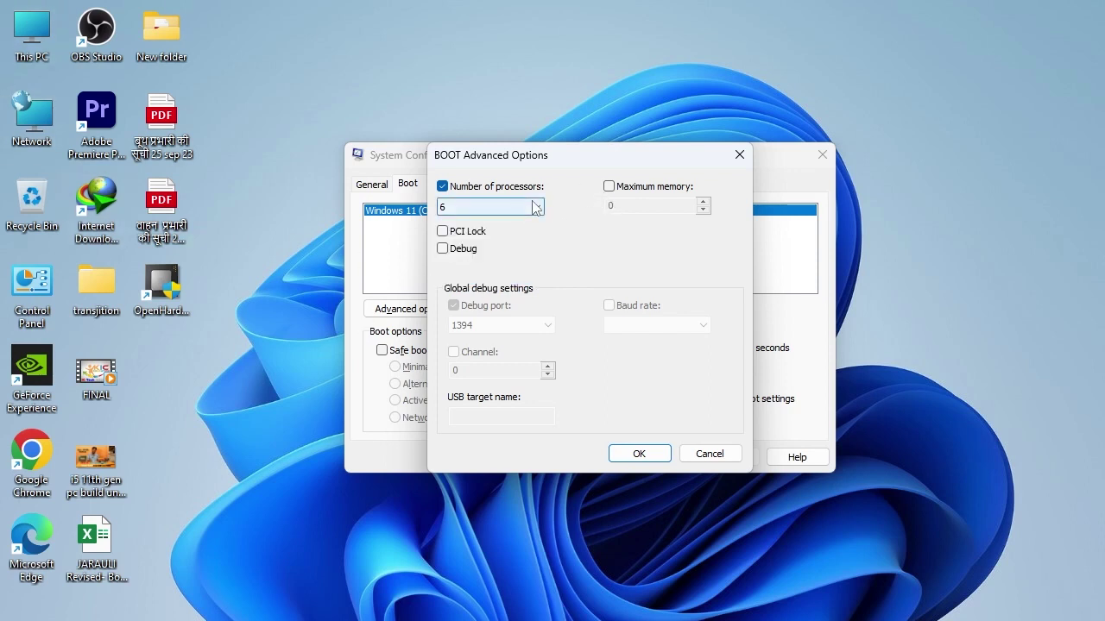
Confirm the advanced boot options, apply the System Configuration changes and restart the computer
left_click(654, 455)
left_click(728, 457)
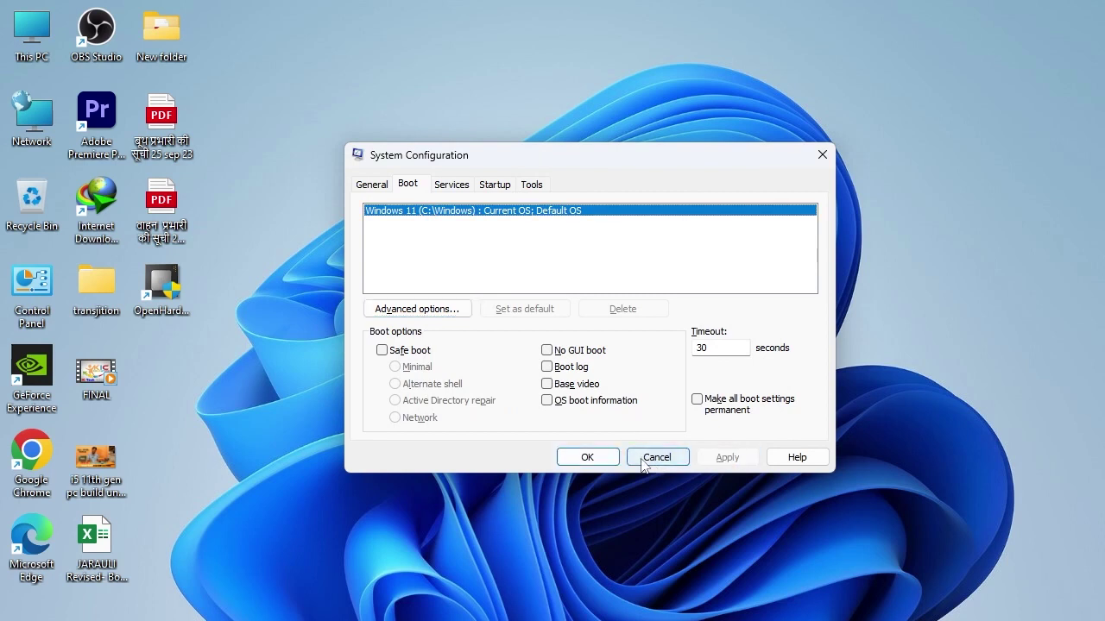
left_click(589, 458)
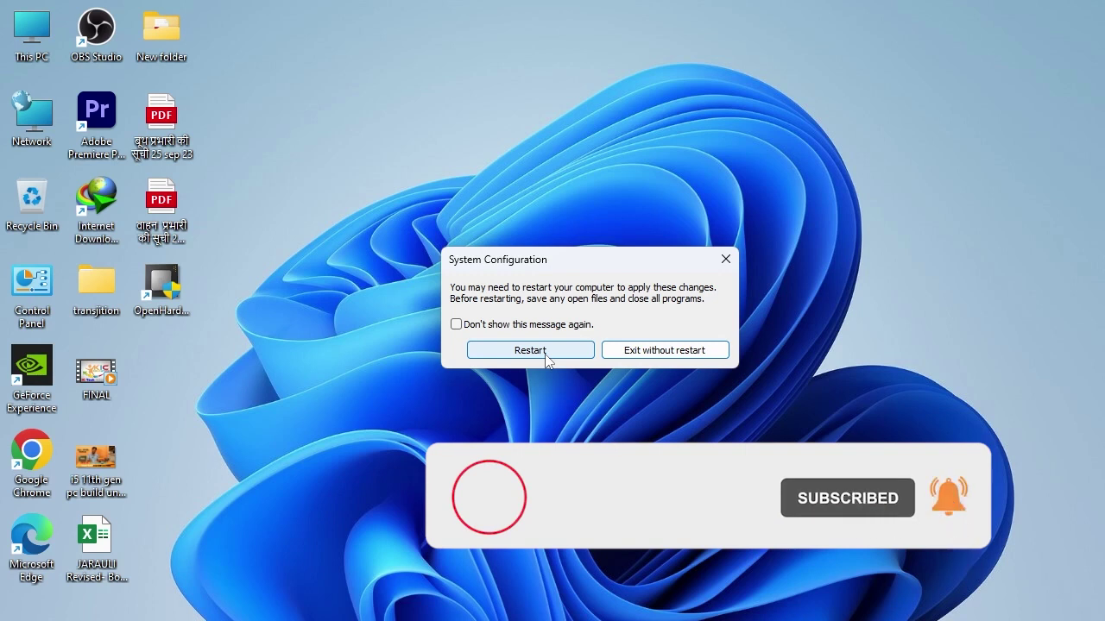
left_click(542, 354)
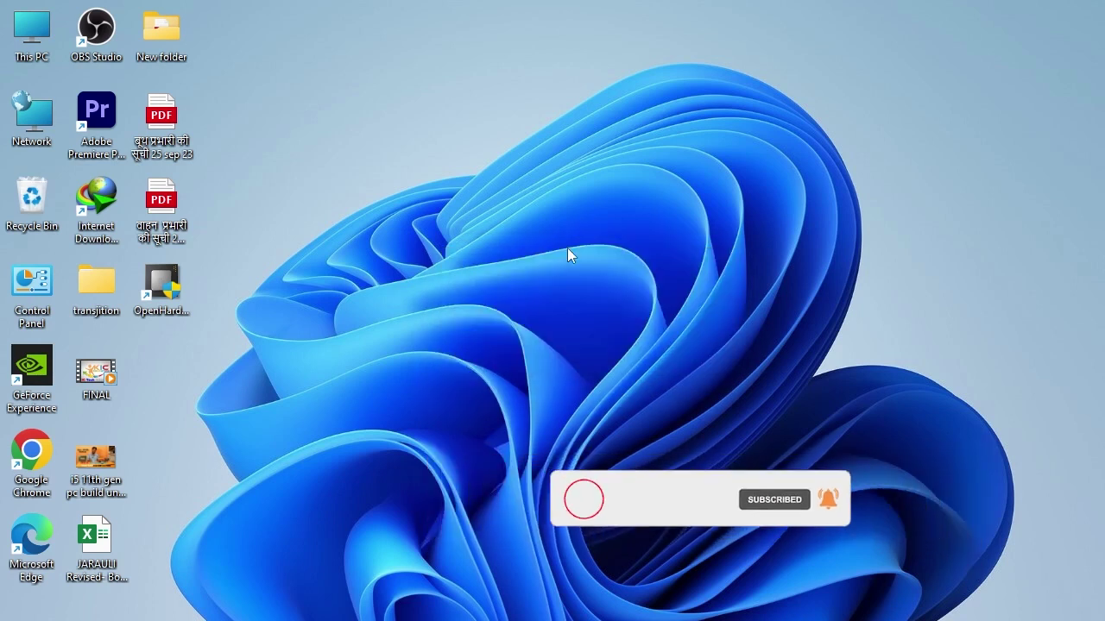